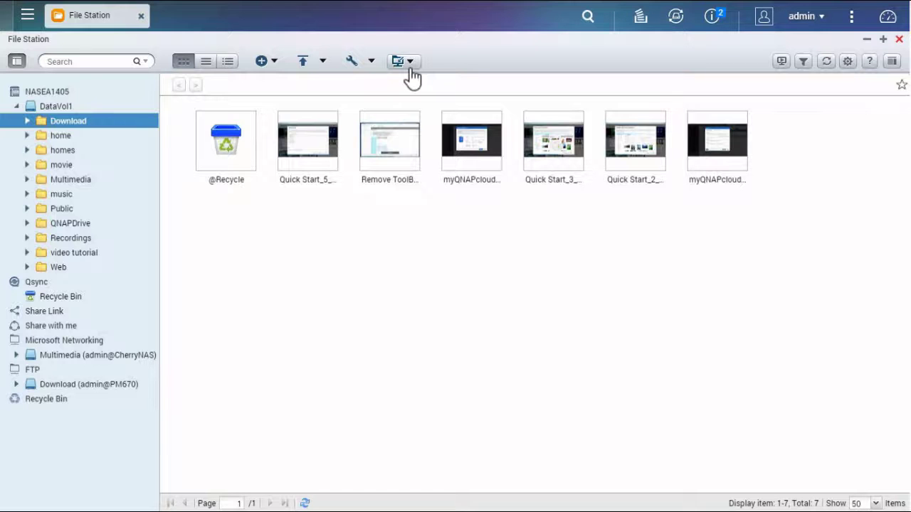
Create a GoogleDrive remote connection, sign in with the Google password, and grant QNAP CloudDrive offline access
left_click(410, 69)
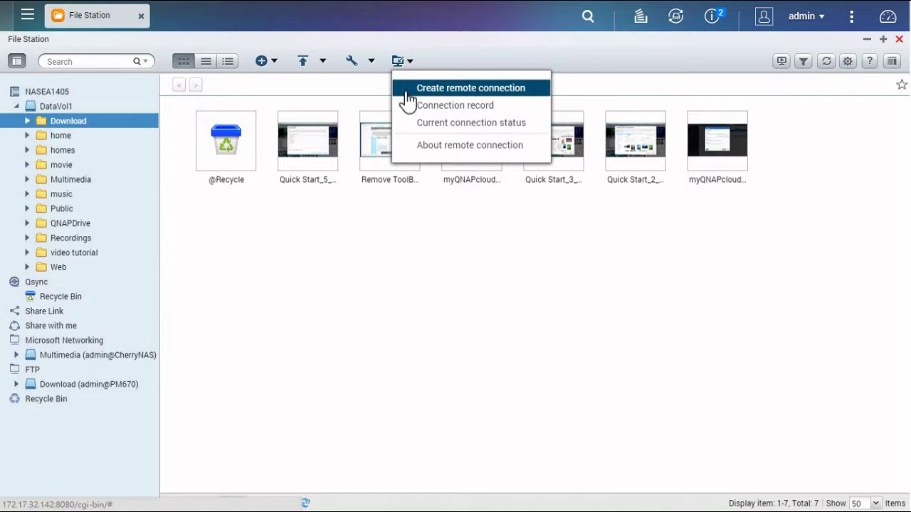
left_click(408, 91)
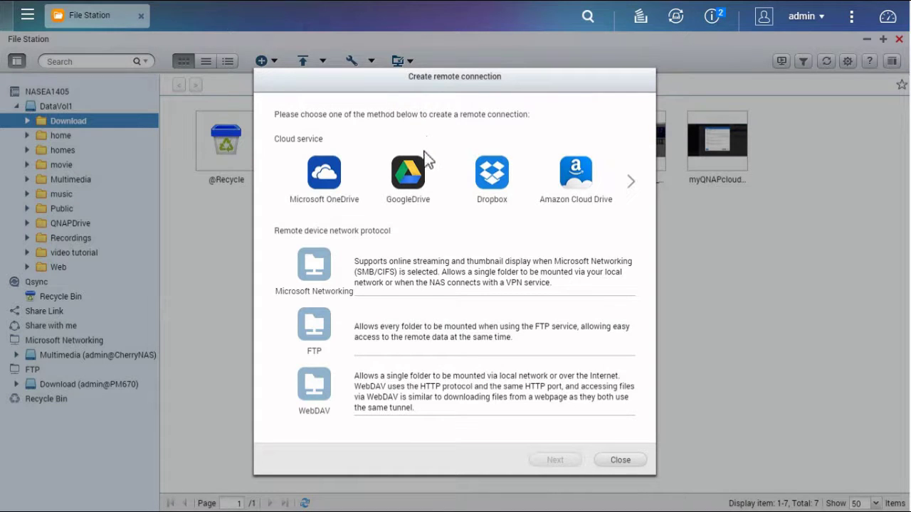
left_click(423, 175)
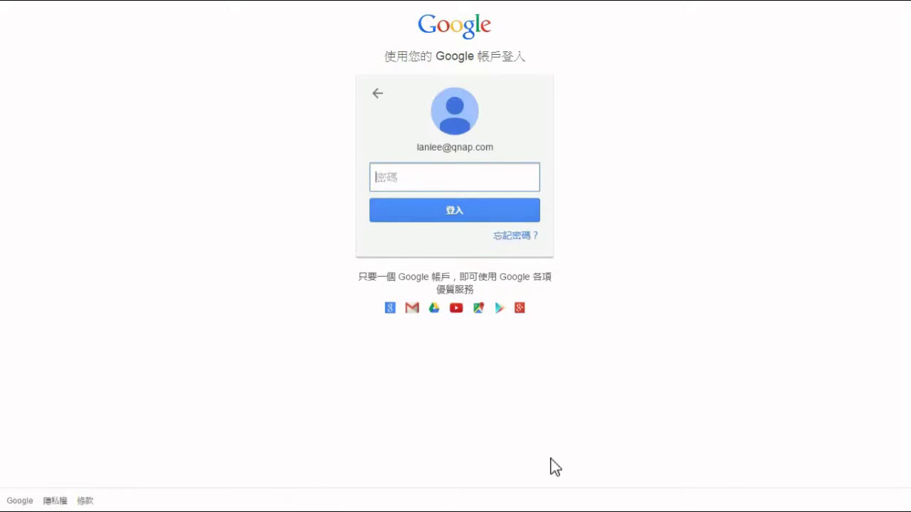
type("*******")
key("Return")
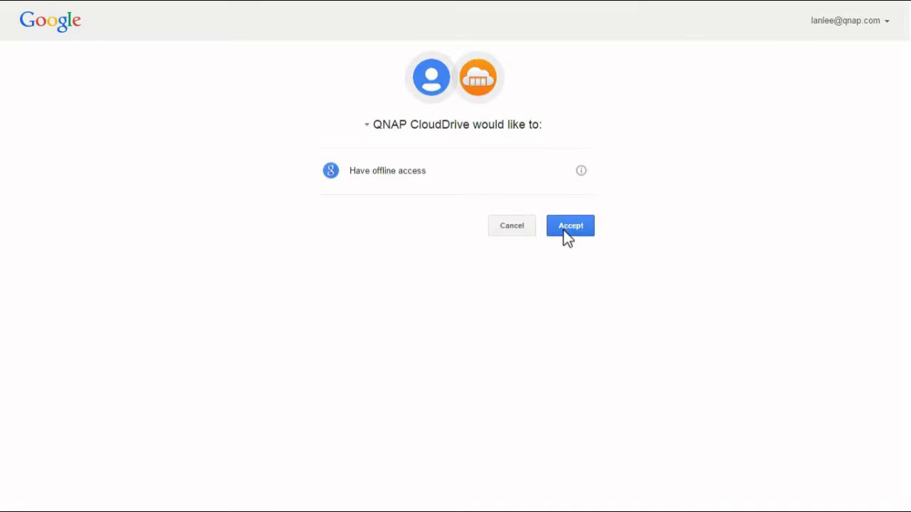
left_click(562, 230)
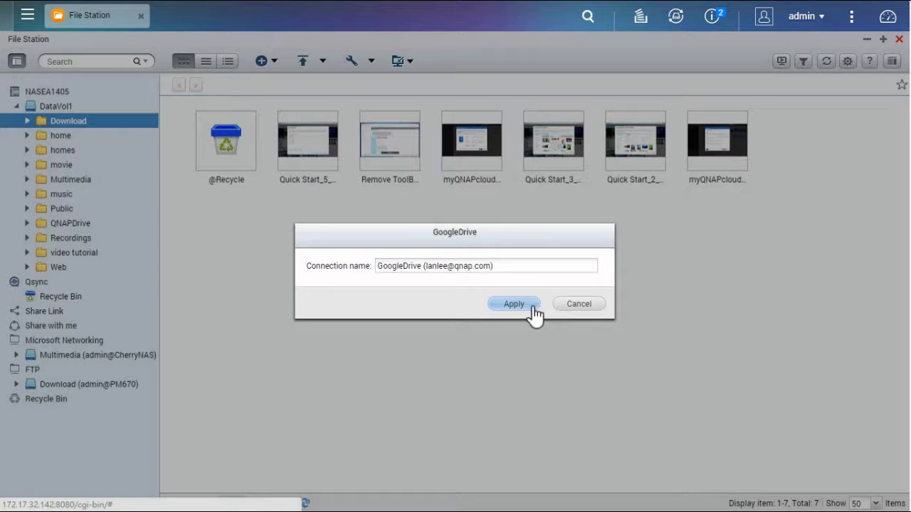
Apply the suggested name for the Google Drive connection and start another remote connection
left_click(533, 308)
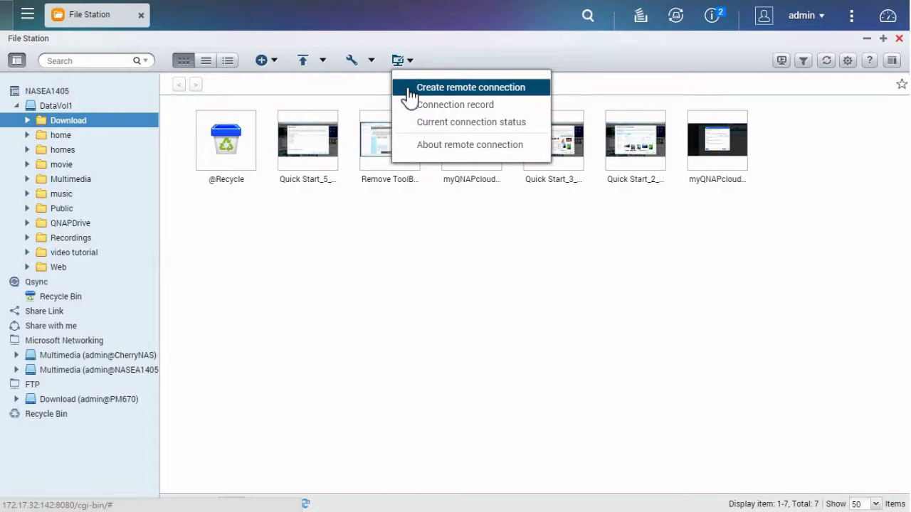
left_click(410, 92)
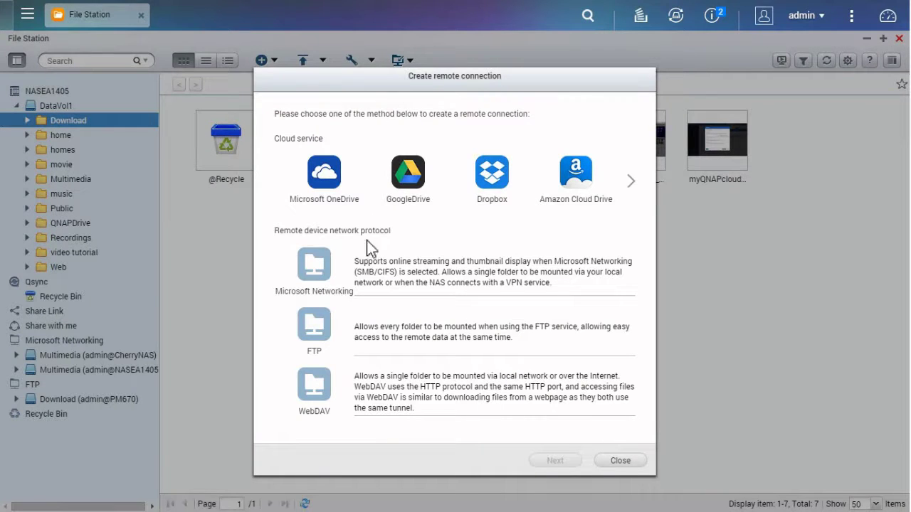
Read the Microsoft Networking, FTP and WebDAV protocol descriptions in turn, ending on WebDAV
left_click(365, 265)
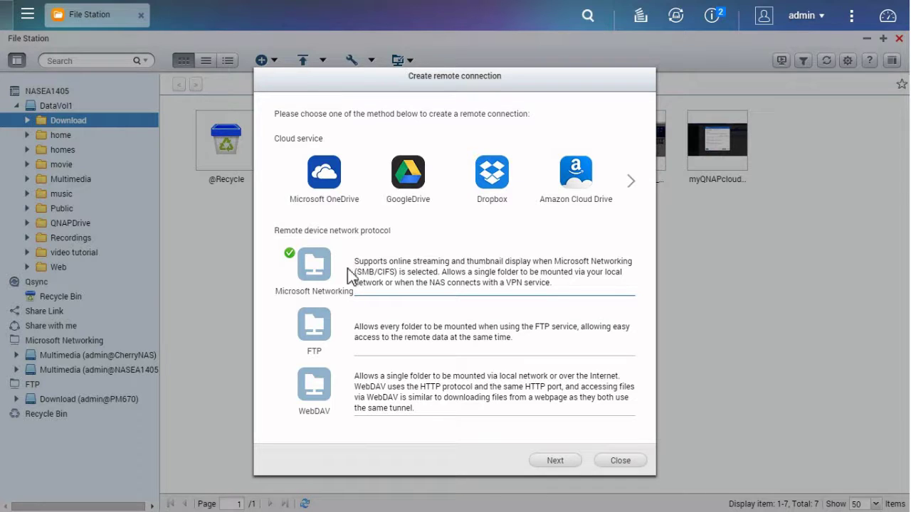
left_click(340, 320)
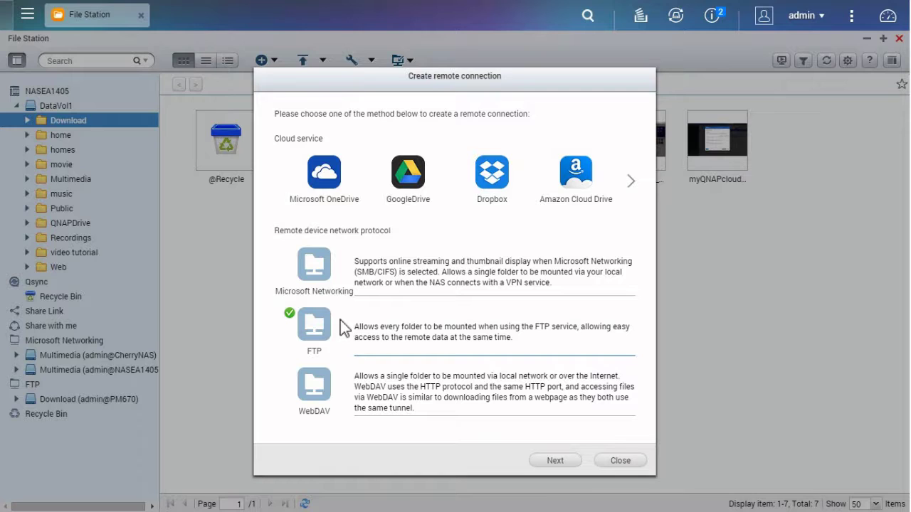
left_click(342, 385)
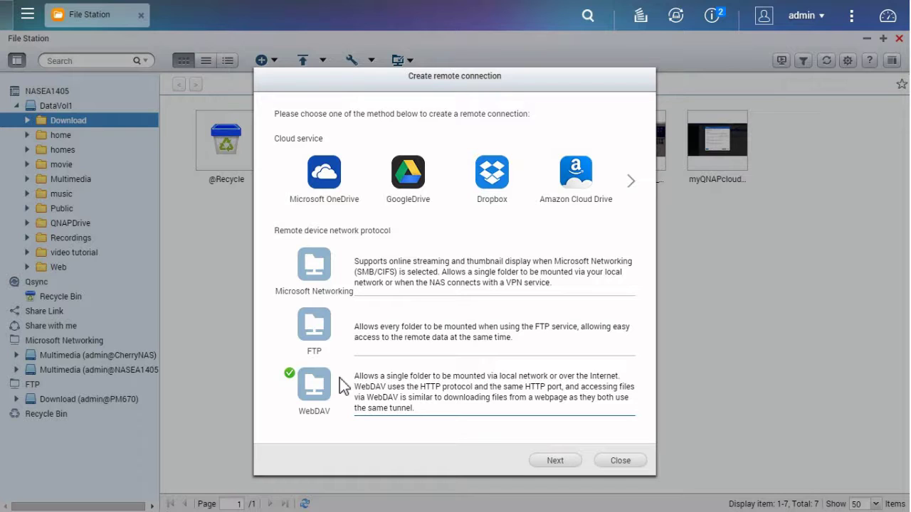
Fill the Microsoft Networking form with host 172.17.32.142, account admin and its password
double_click(337, 273)
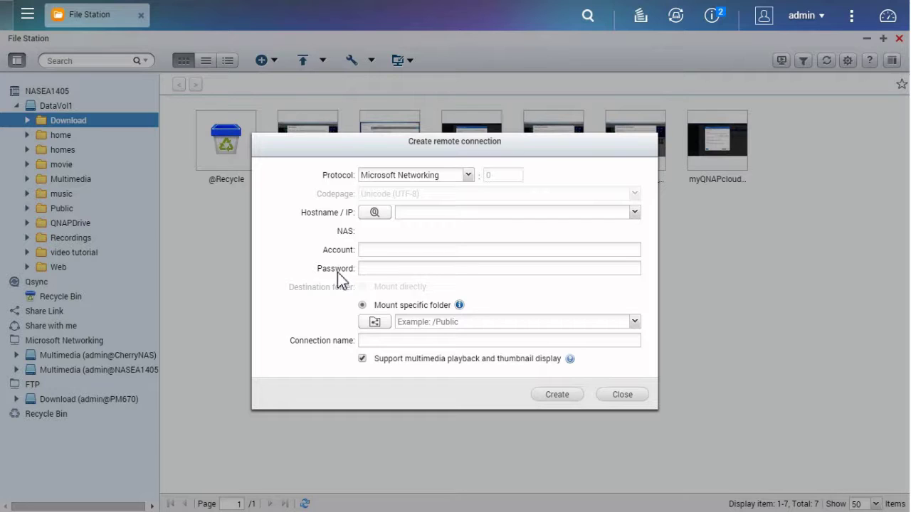
left_click(375, 213)
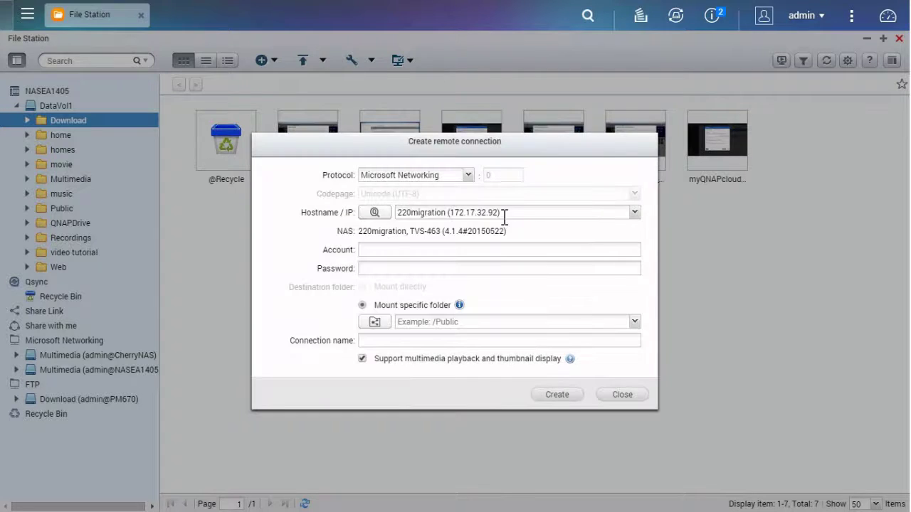
left_click(506, 212)
triple_click(507, 212)
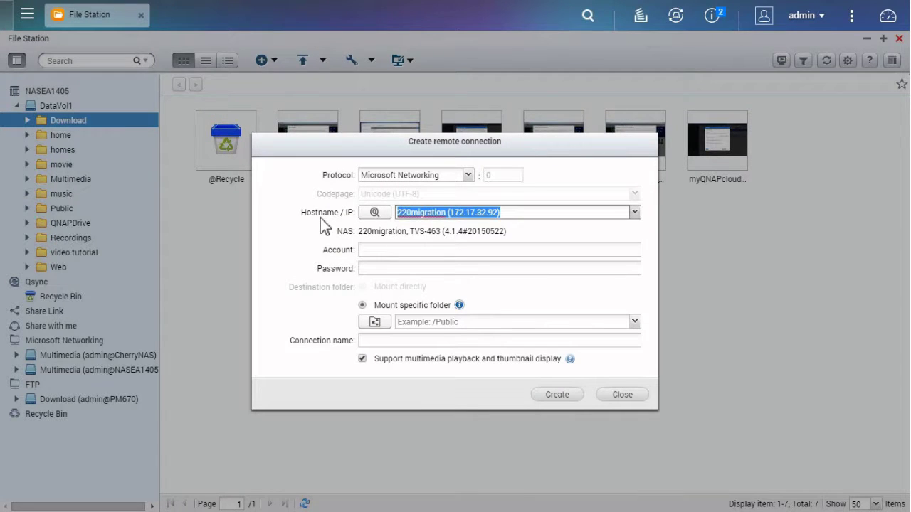
type("172.17")
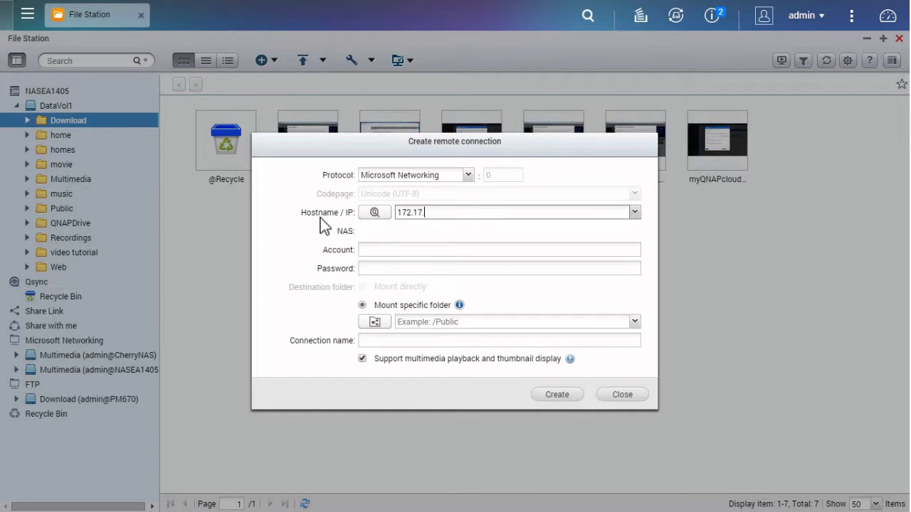
type(".32.142")
left_click(369, 249)
key("Tab")
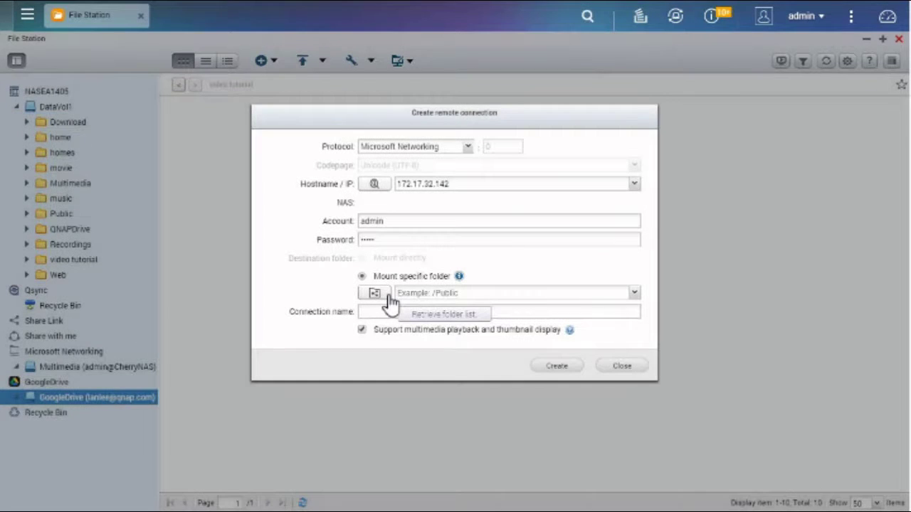
Choose the NAS's /movie shared folder as the share to mount
left_click(389, 295)
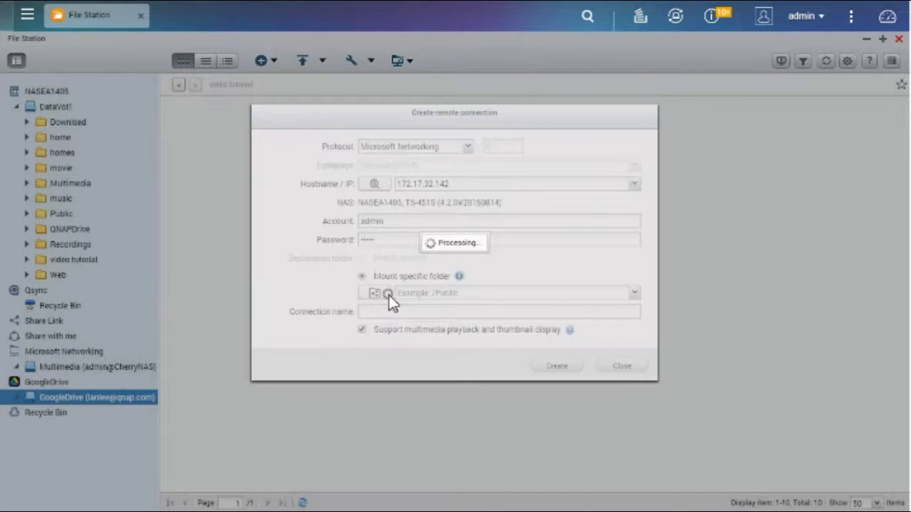
left_click(635, 294)
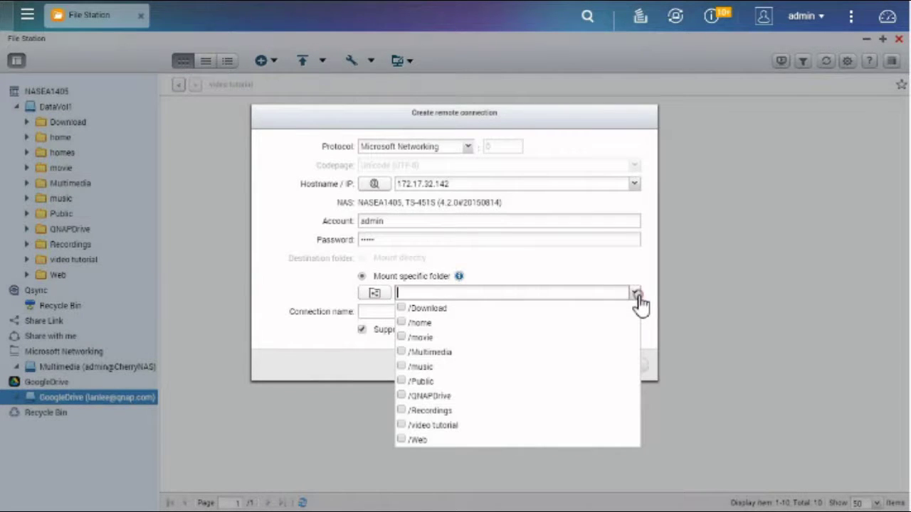
left_click(402, 337)
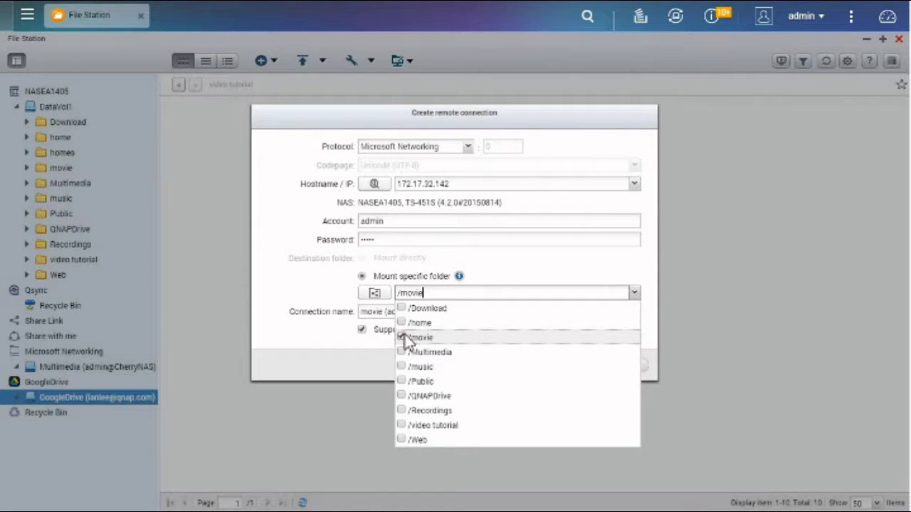
left_click(399, 264)
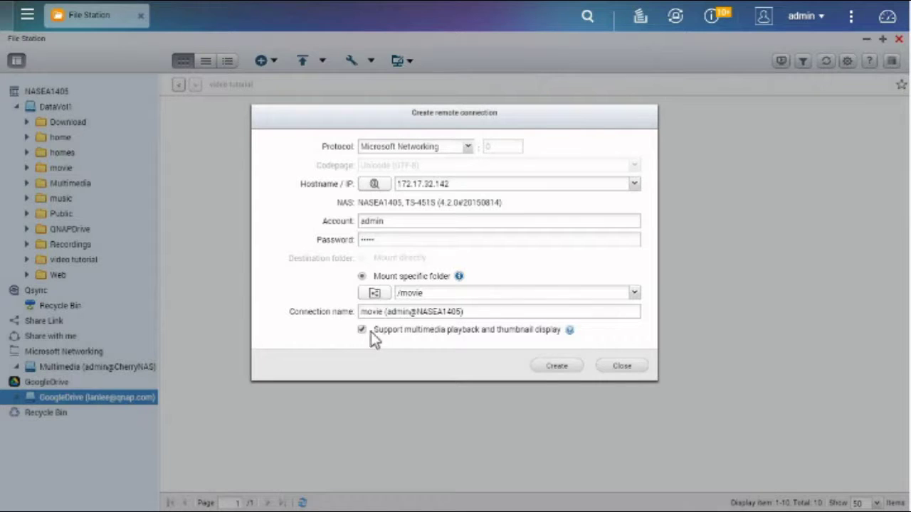
Rename the connection to admin and create the Microsoft Networking connection
left_click_drag(474, 311, 349, 311)
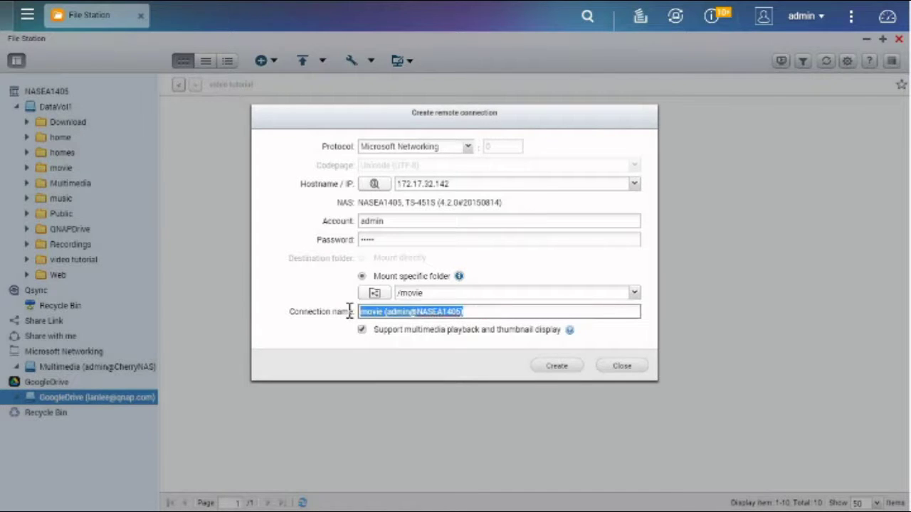
type("admin")
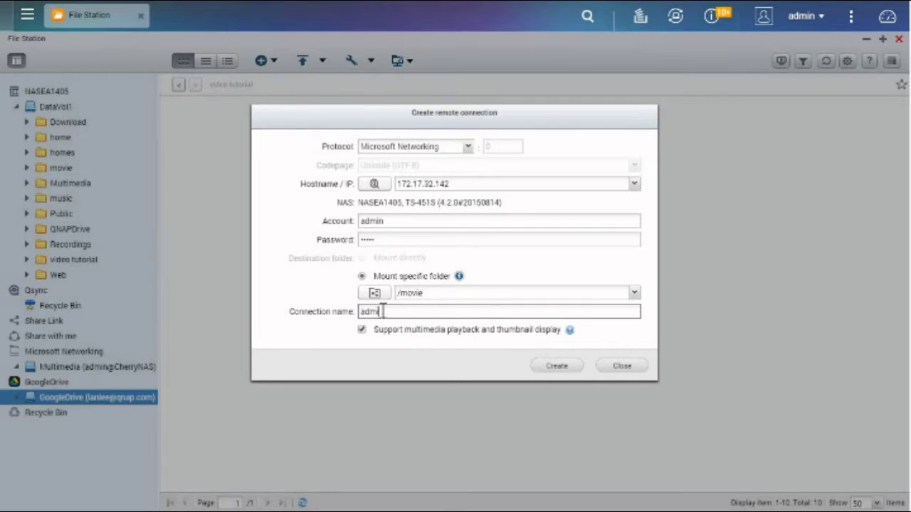
left_click(558, 367)
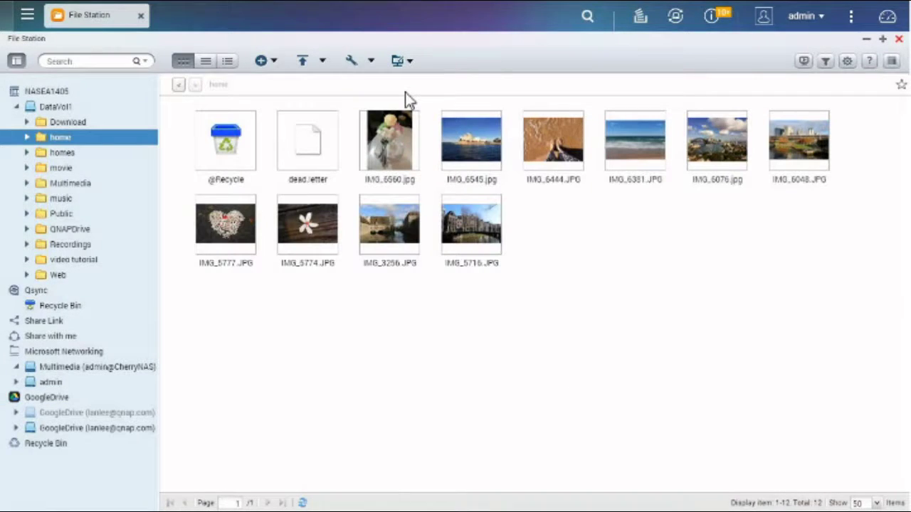
left_click(411, 64)
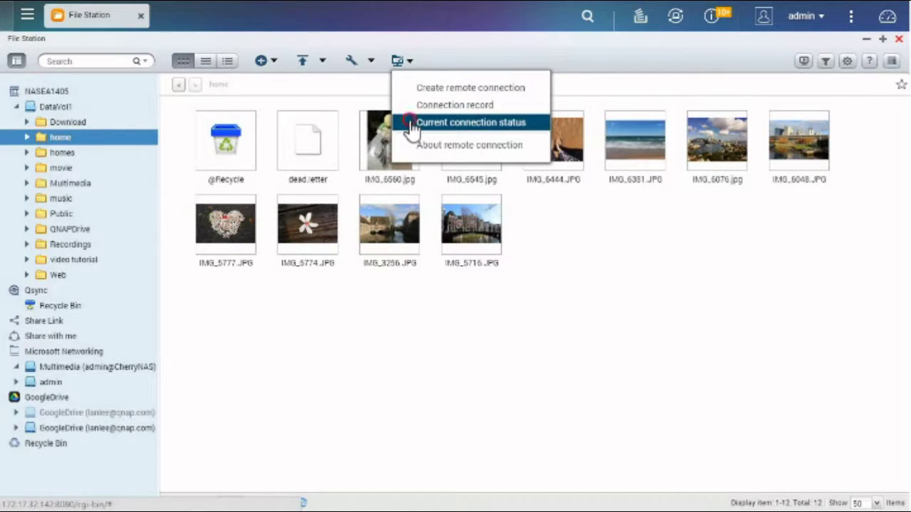
left_click(411, 126)
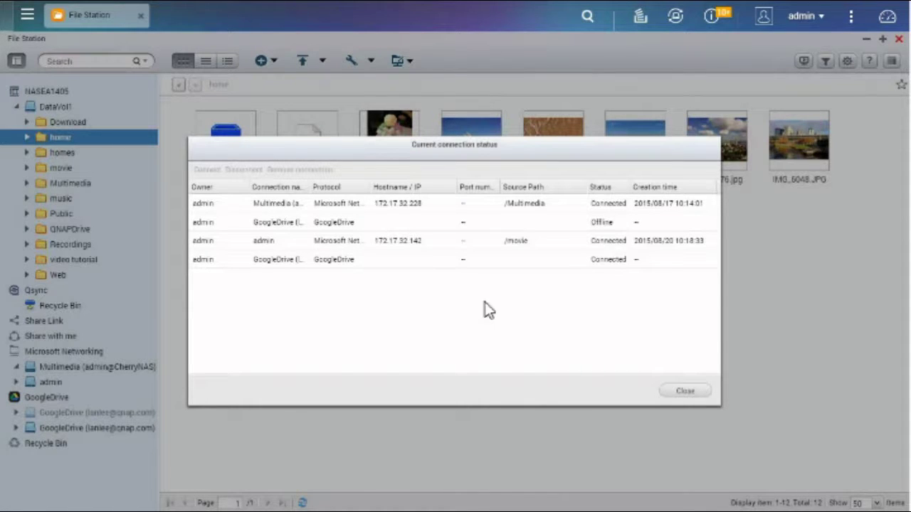
left_click(482, 260)
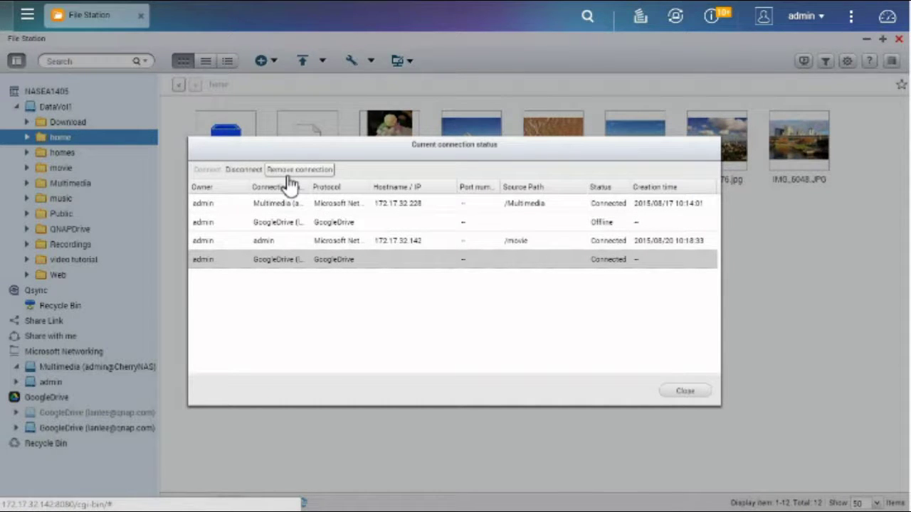
left_click(672, 393)
left_click(400, 62)
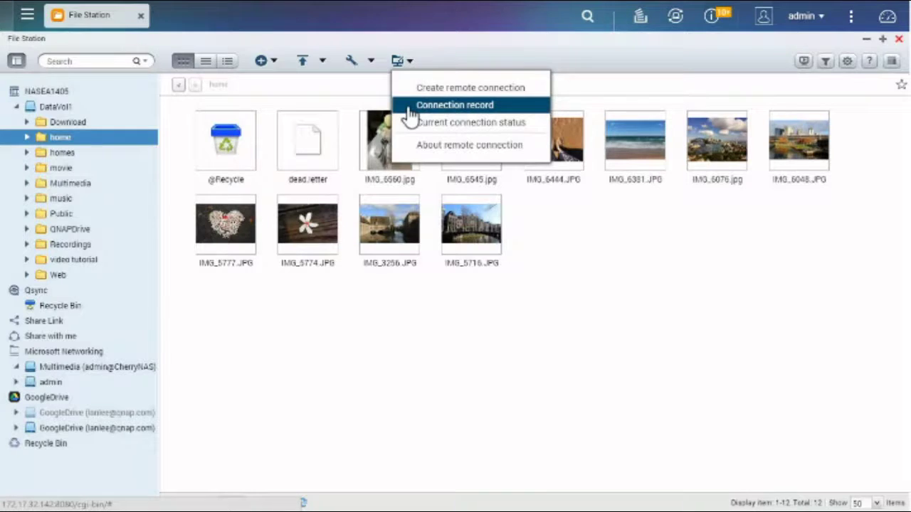
left_click(411, 107)
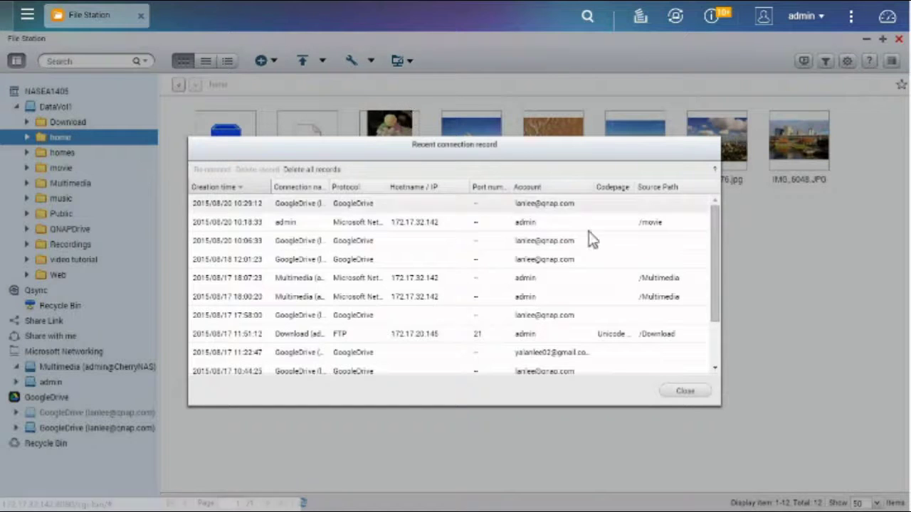
left_click_drag(715, 260, 712, 329)
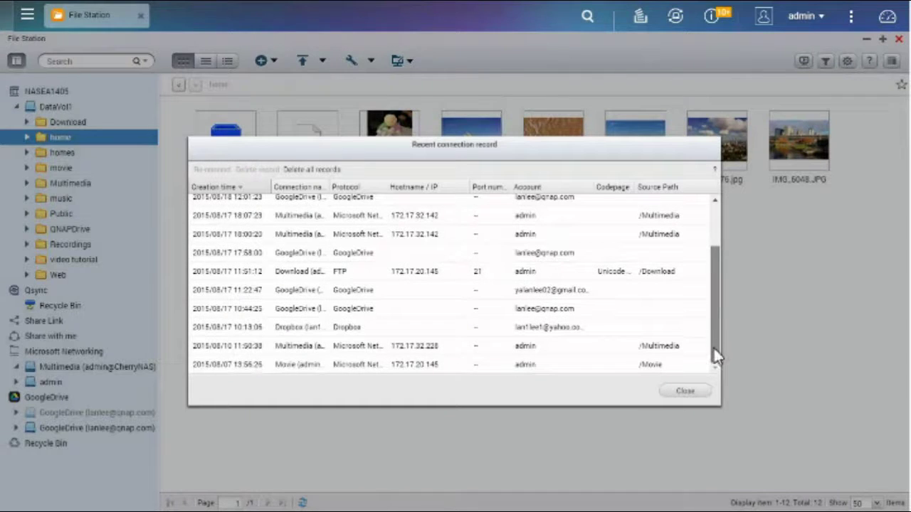
left_click_drag(713, 340, 713, 347)
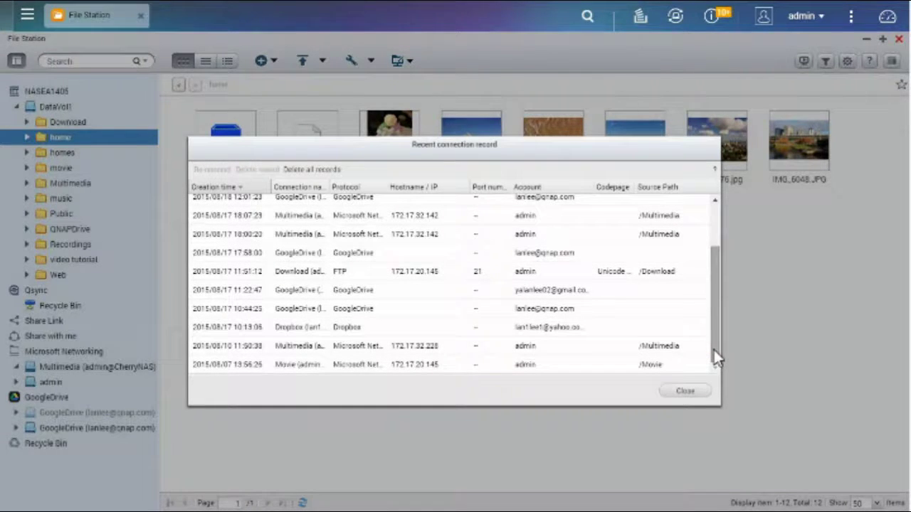
left_click(684, 390)
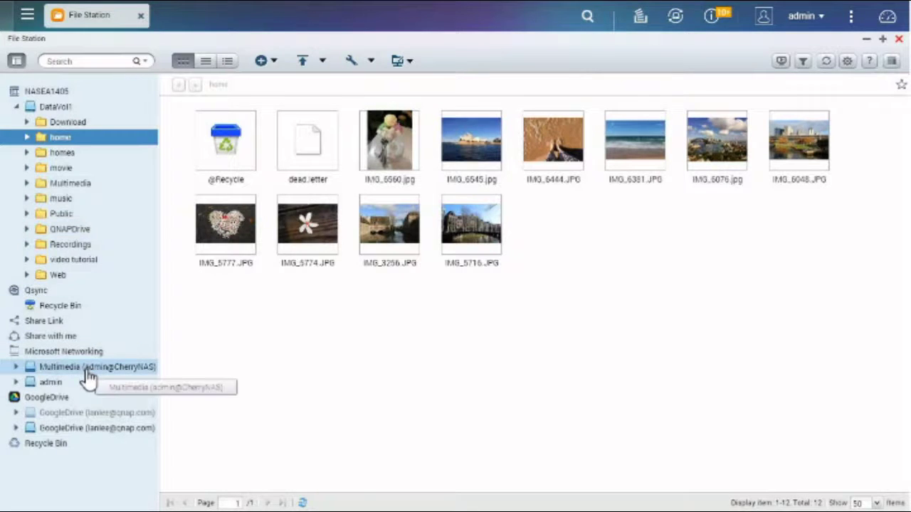
Copy IMG_6635.JPG from CherryNAS Multimedia/2014-07-03 into local Multimedia, skipping existing files
left_click(86, 371)
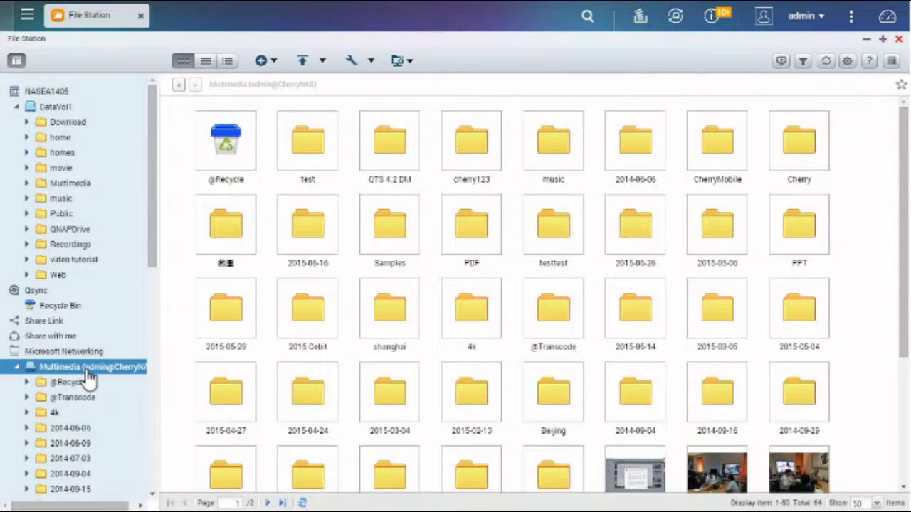
left_click(81, 459)
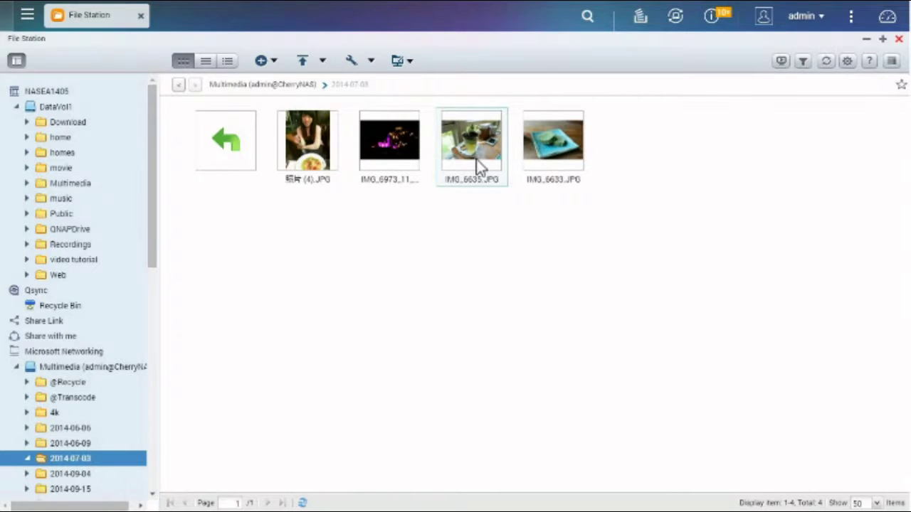
left_click_drag(478, 167, 73, 192)
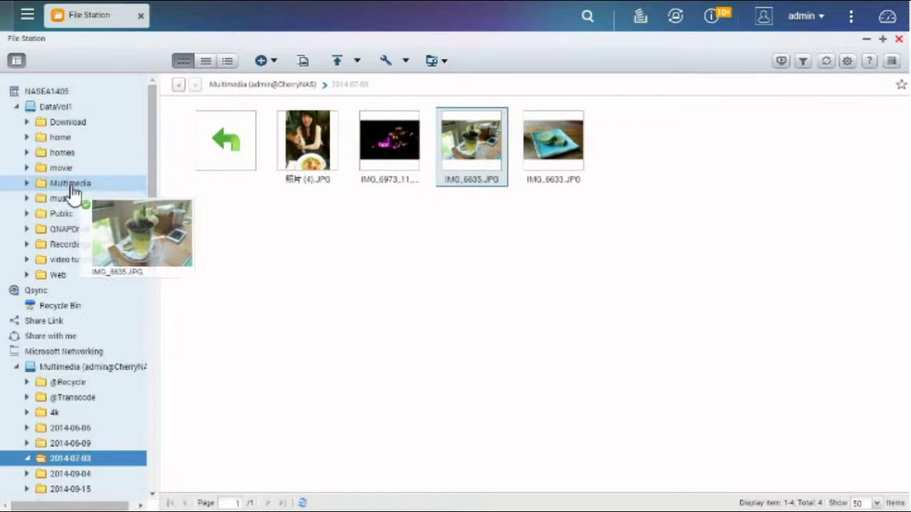
left_click_drag(73, 192, 74, 194)
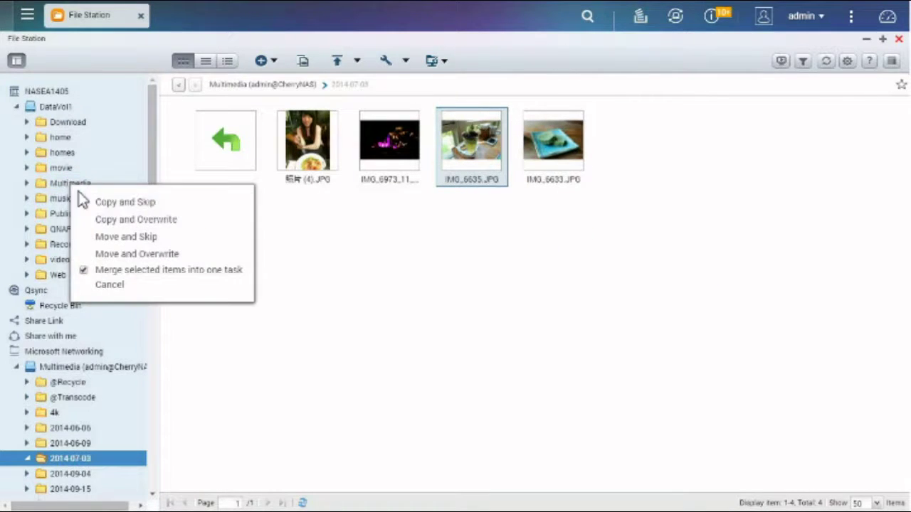
left_click(89, 206)
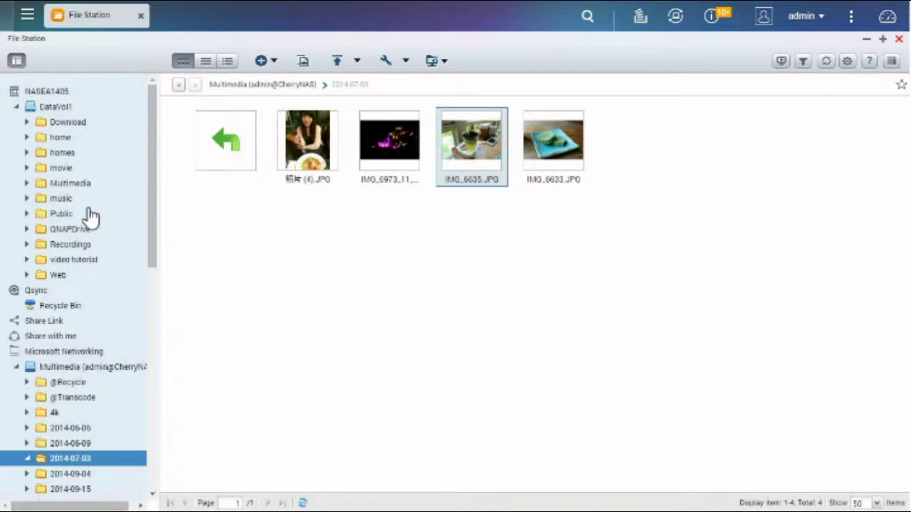